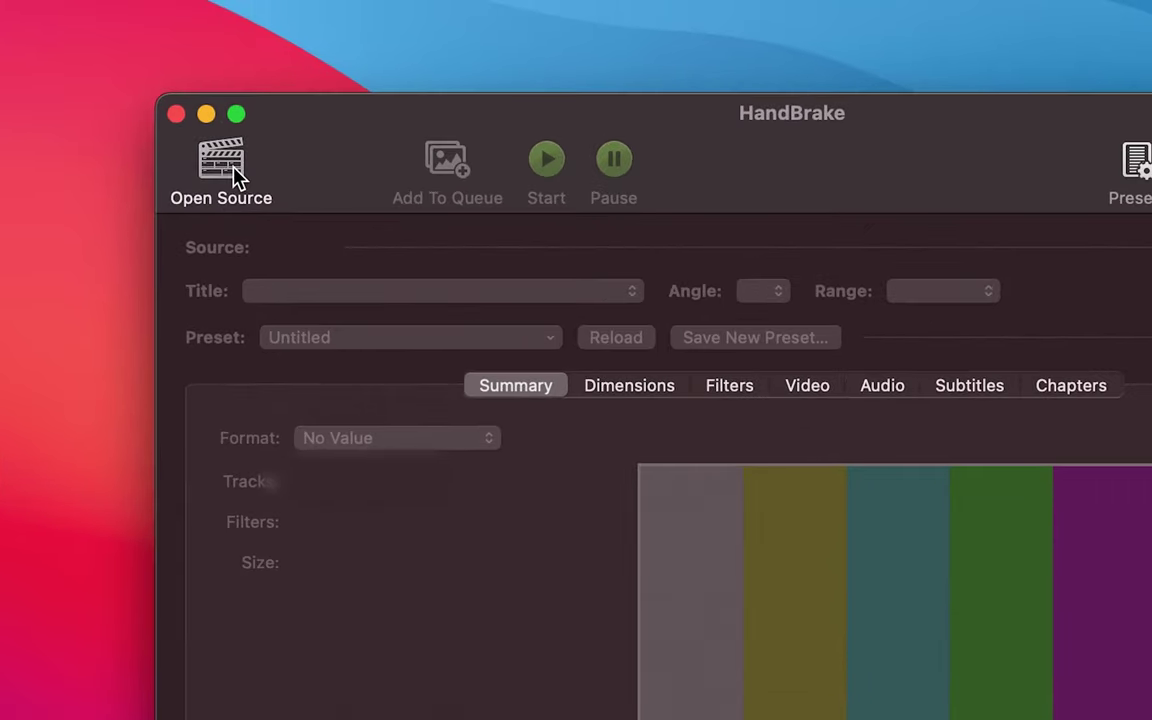
Load the Desktop's Videos to Compress folder as HandBrake's source
click(211, 89)
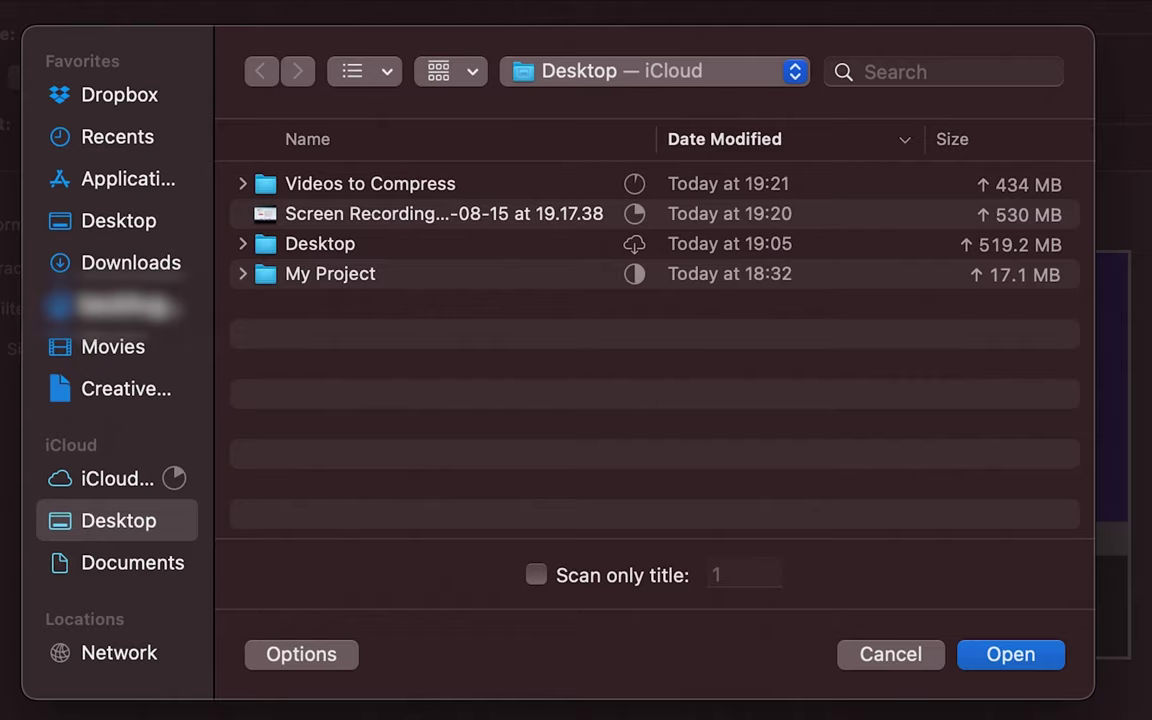
click(310, 194)
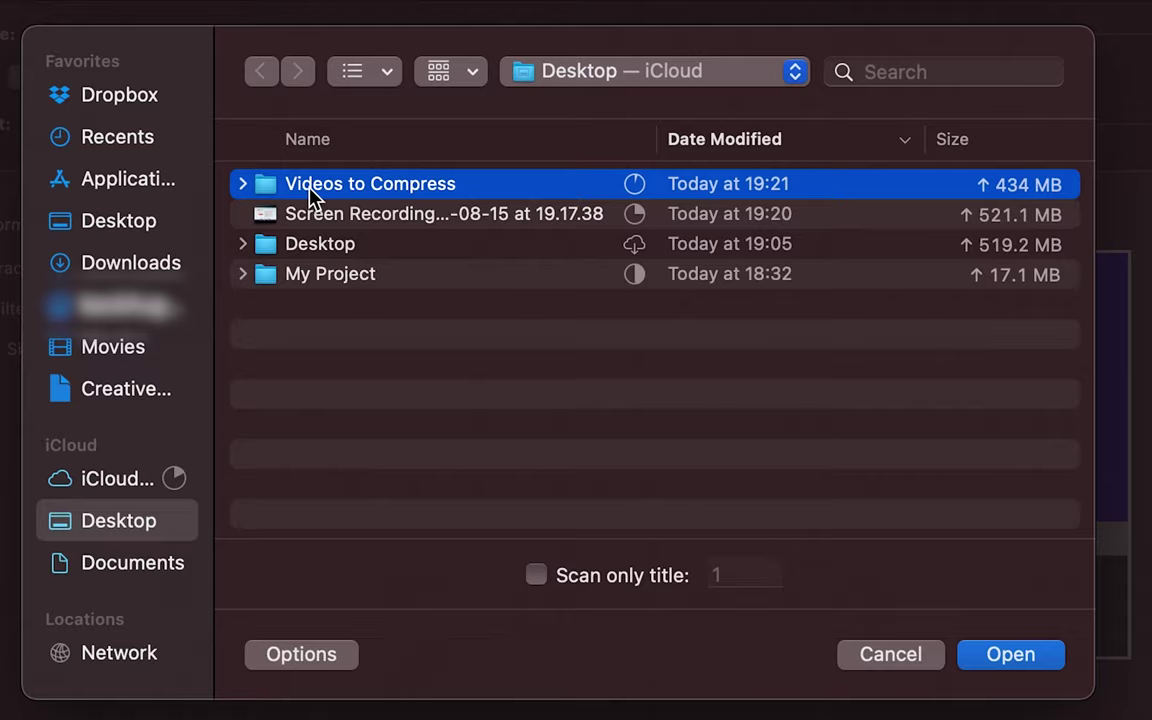
click(1030, 660)
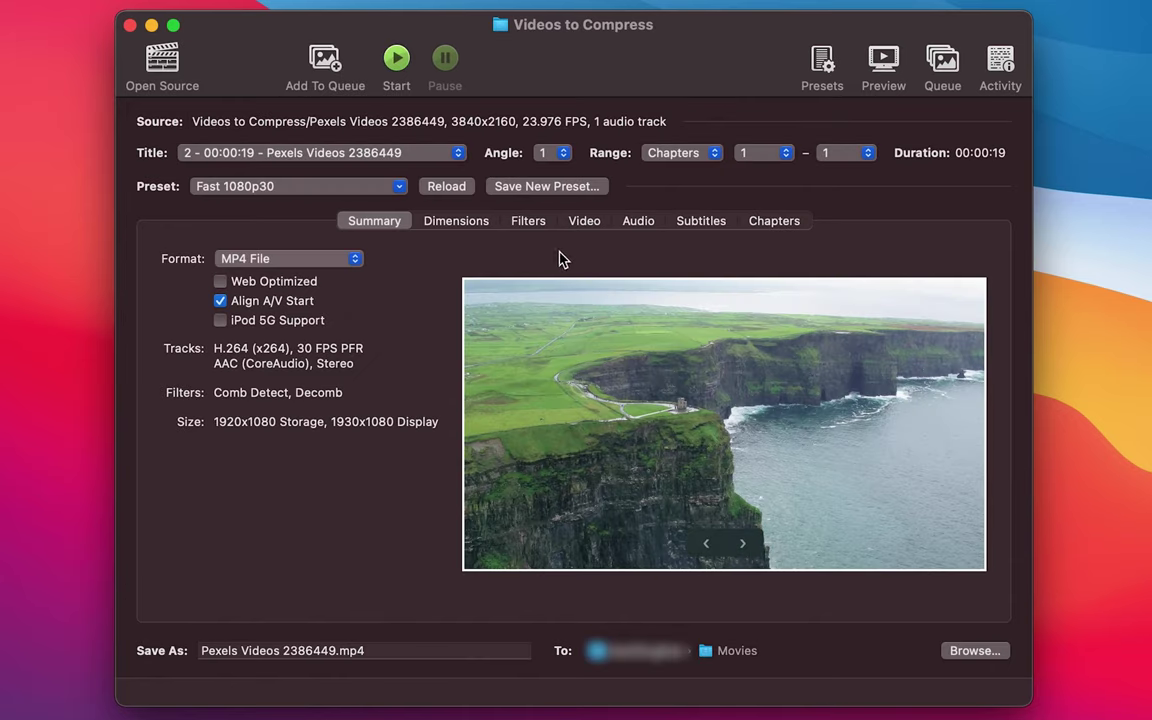
click(437, 160)
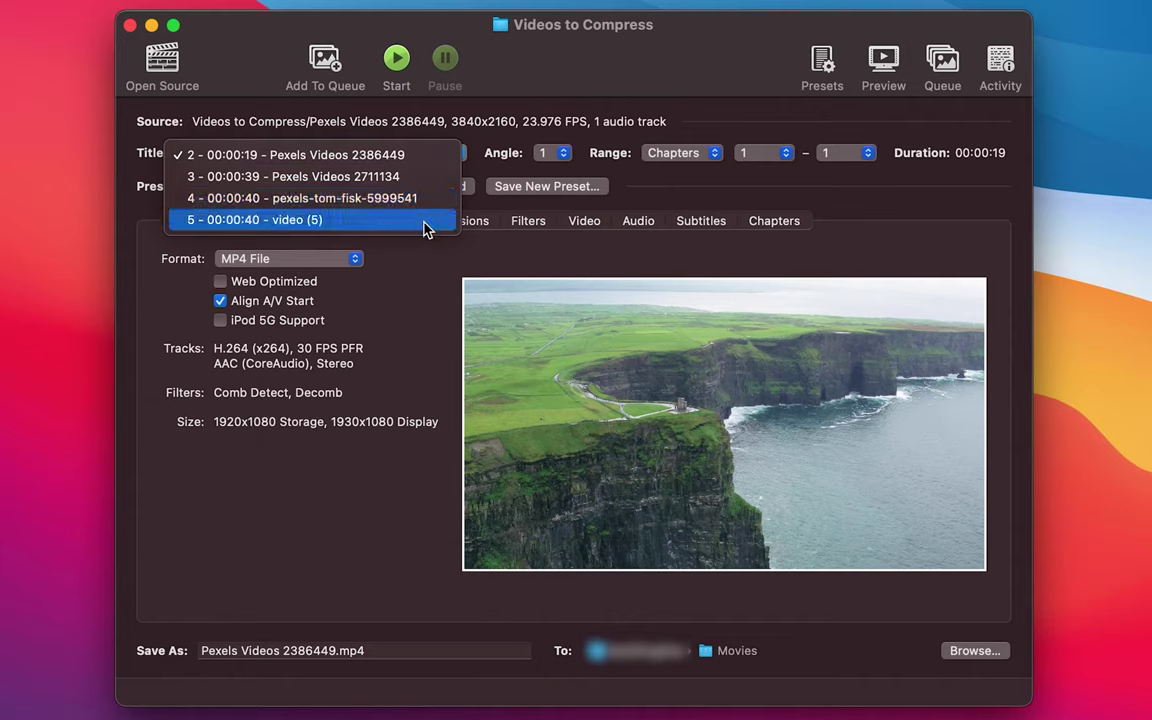
click(443, 135)
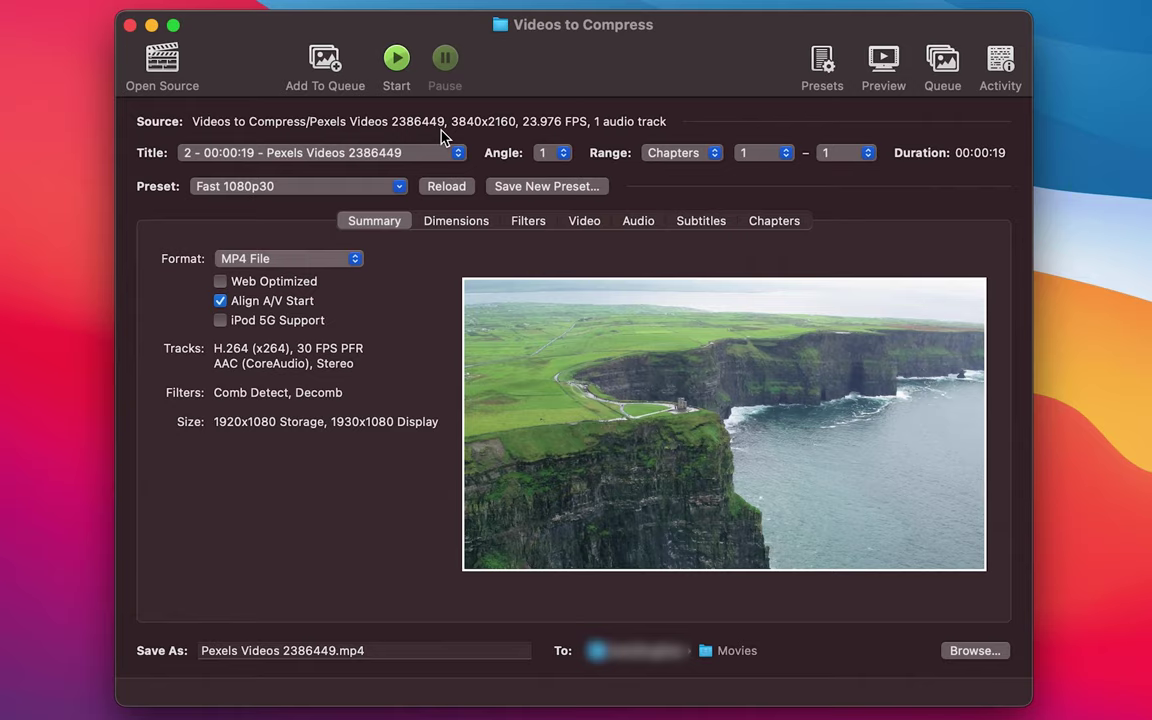
Apply the Web preset Vimeo YouTube HQ 1080p60 to title 2
click(385, 188)
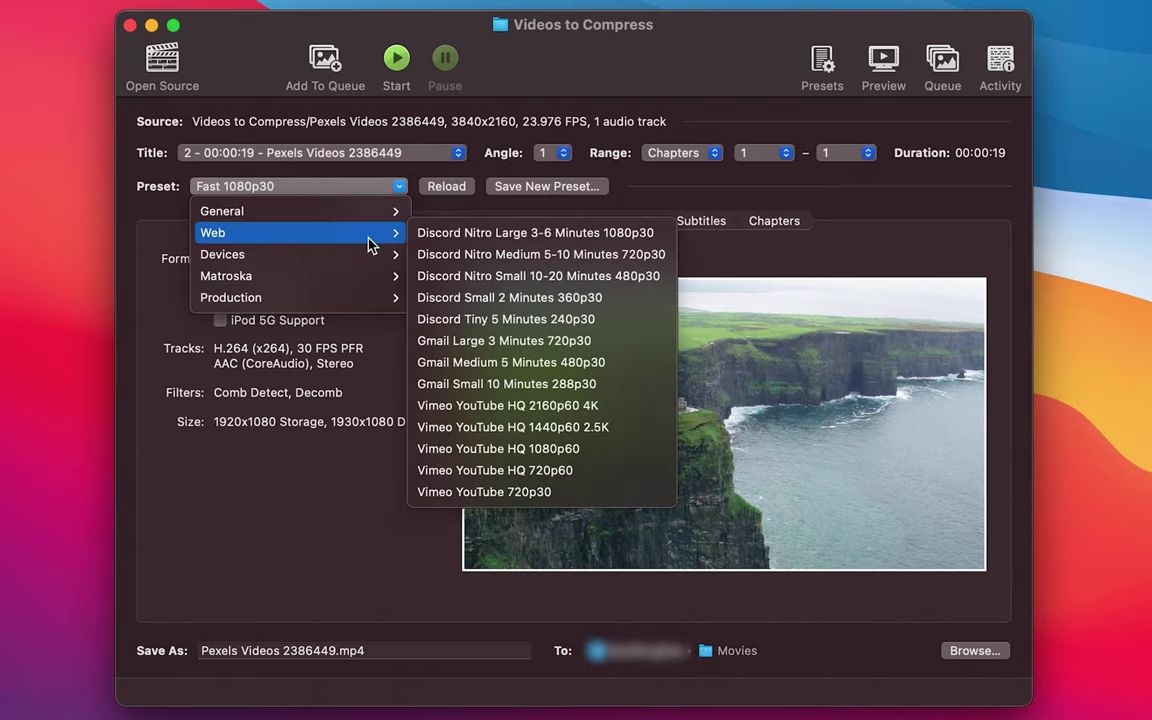
mouse_move(370, 278)
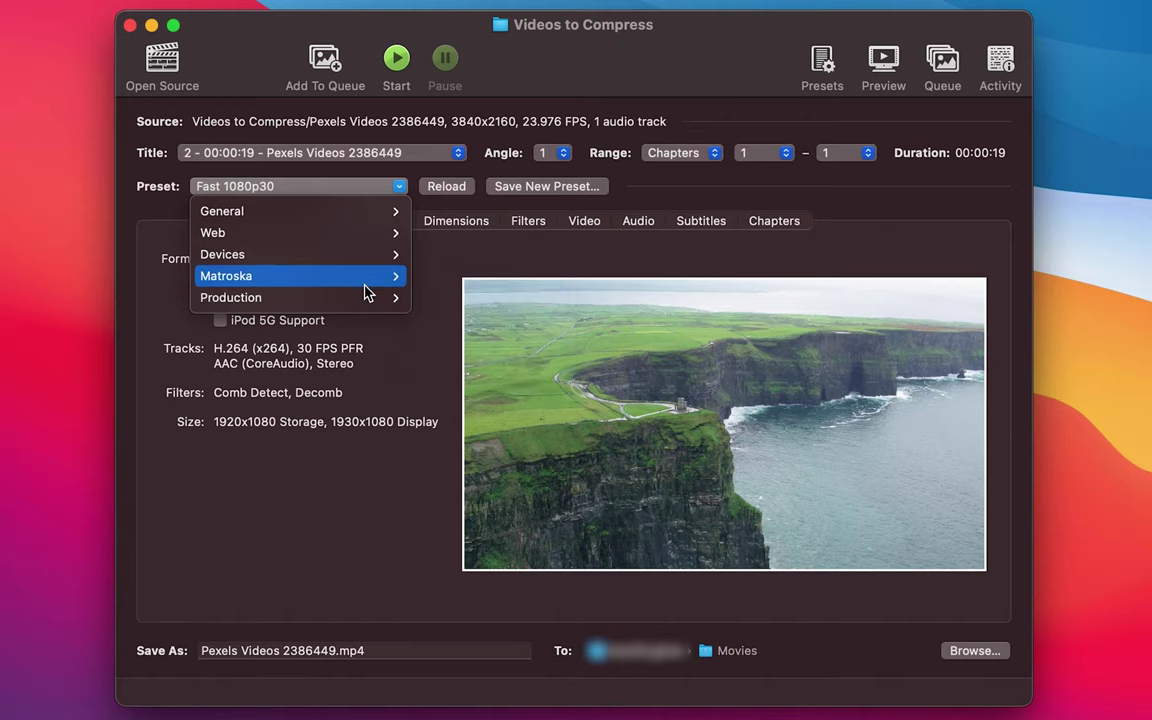
mouse_move(367, 256)
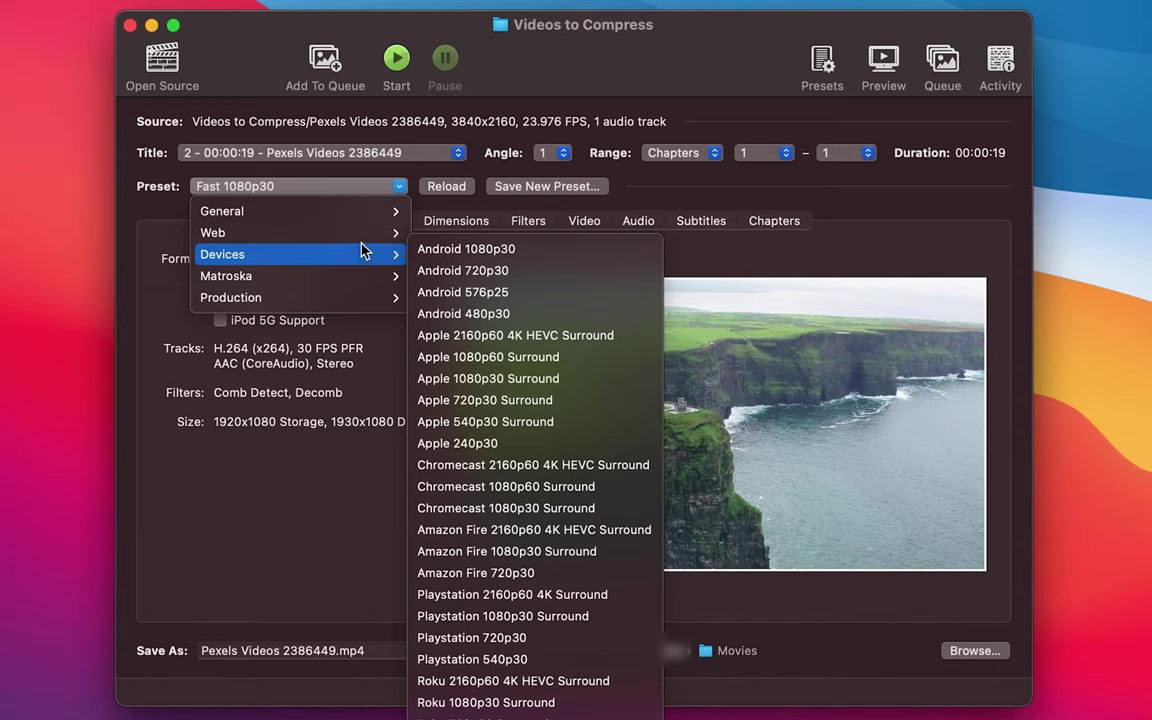
mouse_move(360, 233)
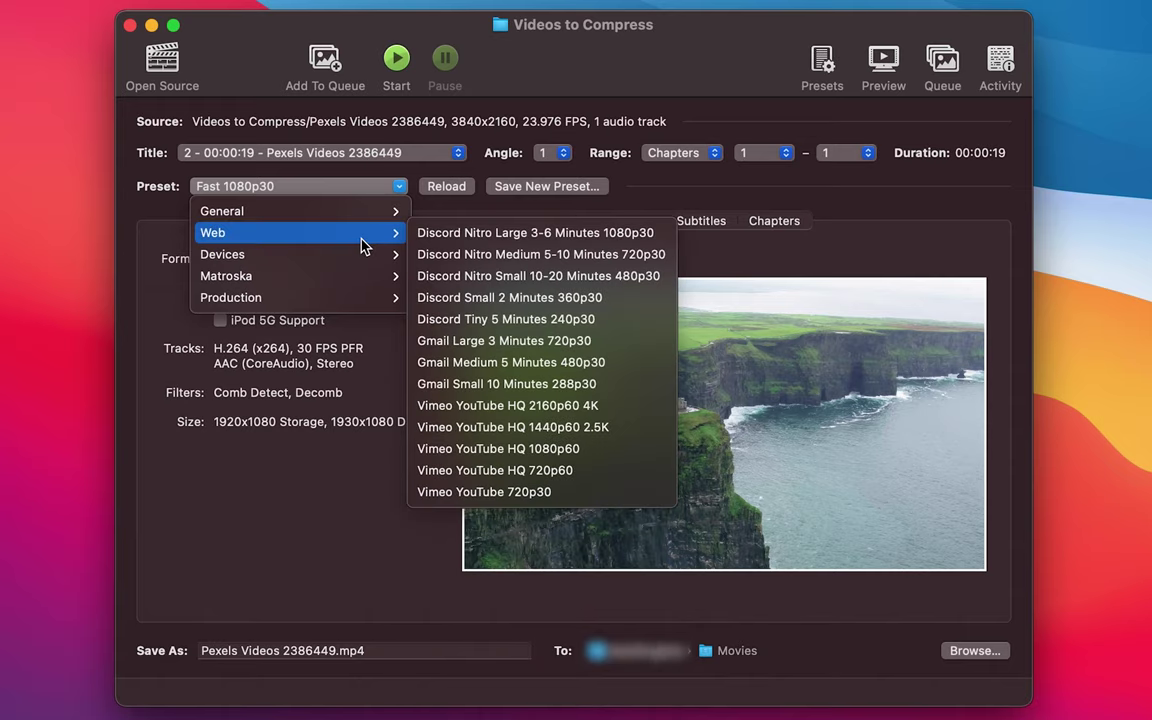
click(590, 450)
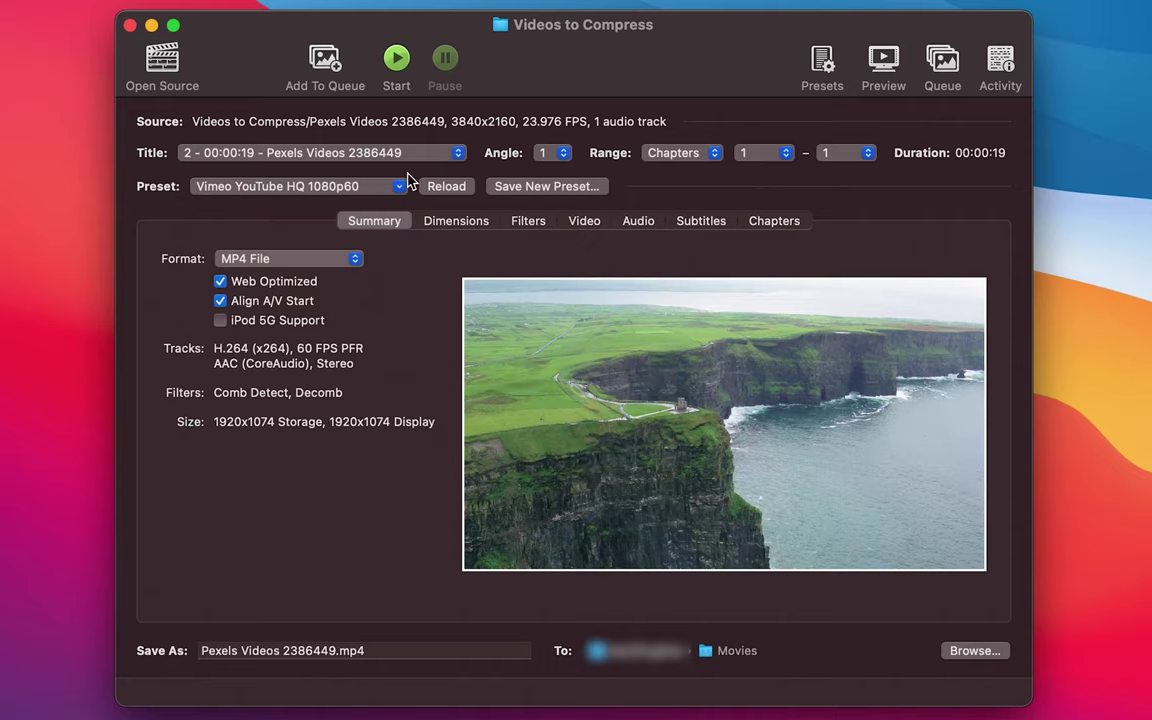
Review the Dimensions, Filters, Video, Audio and Subtitles settings of the preset
click(450, 224)
click(530, 222)
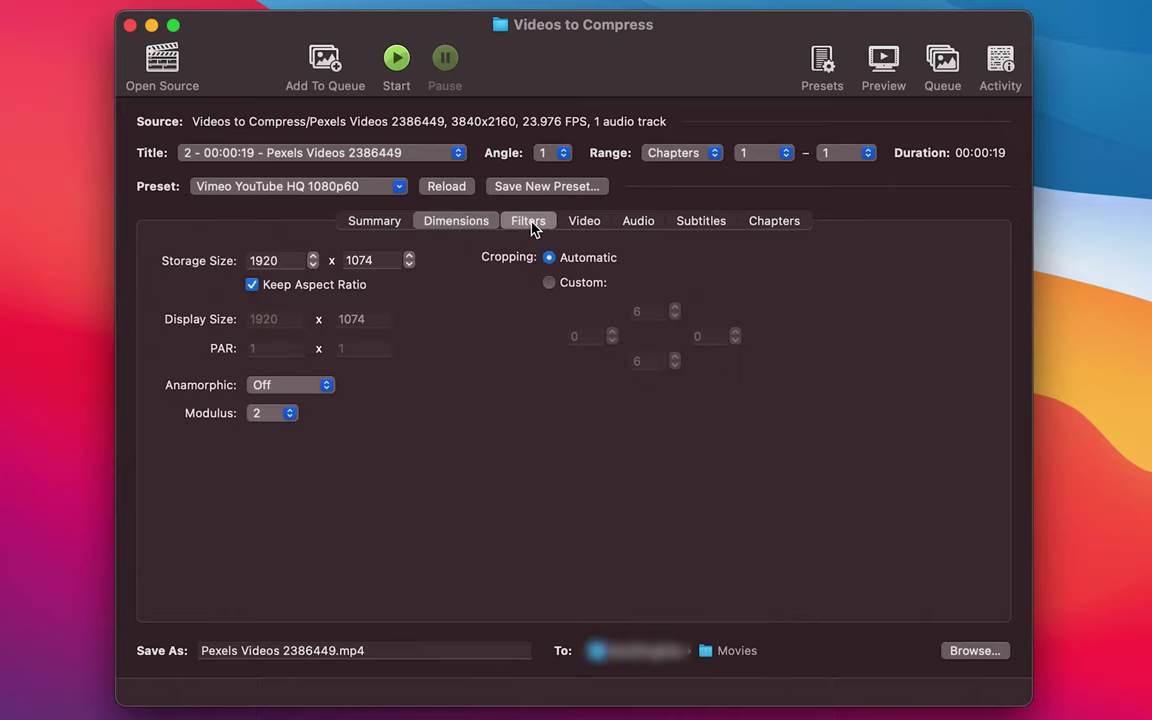
click(585, 222)
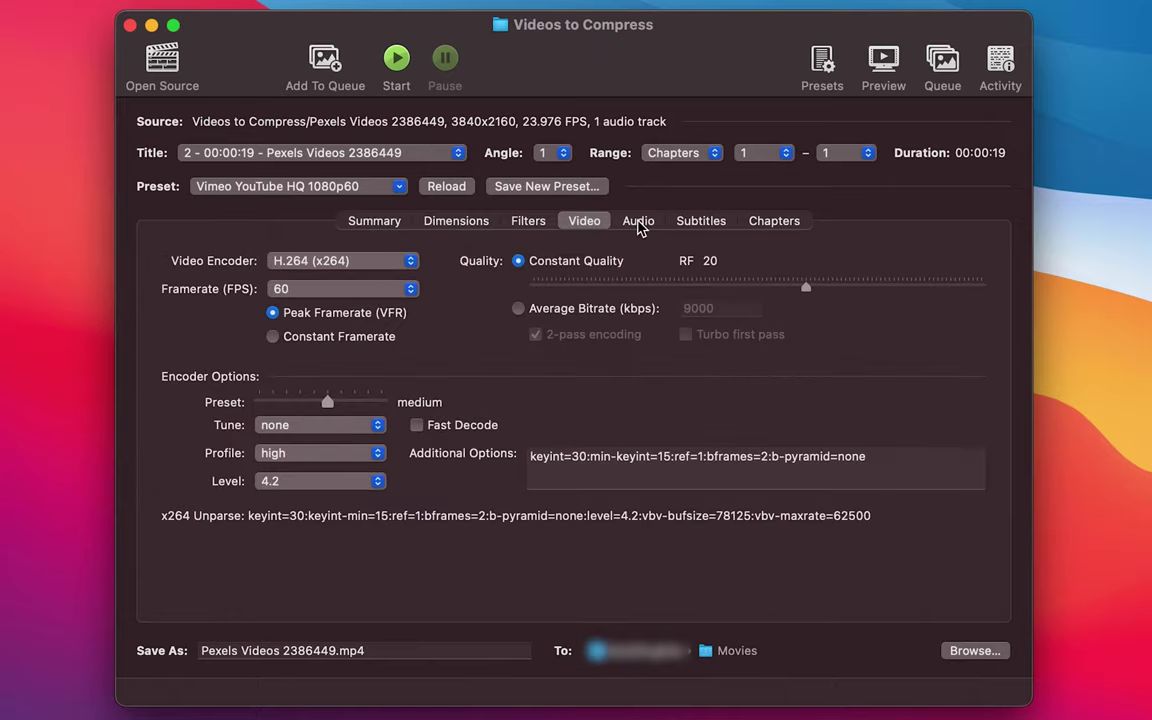
click(640, 222)
click(716, 224)
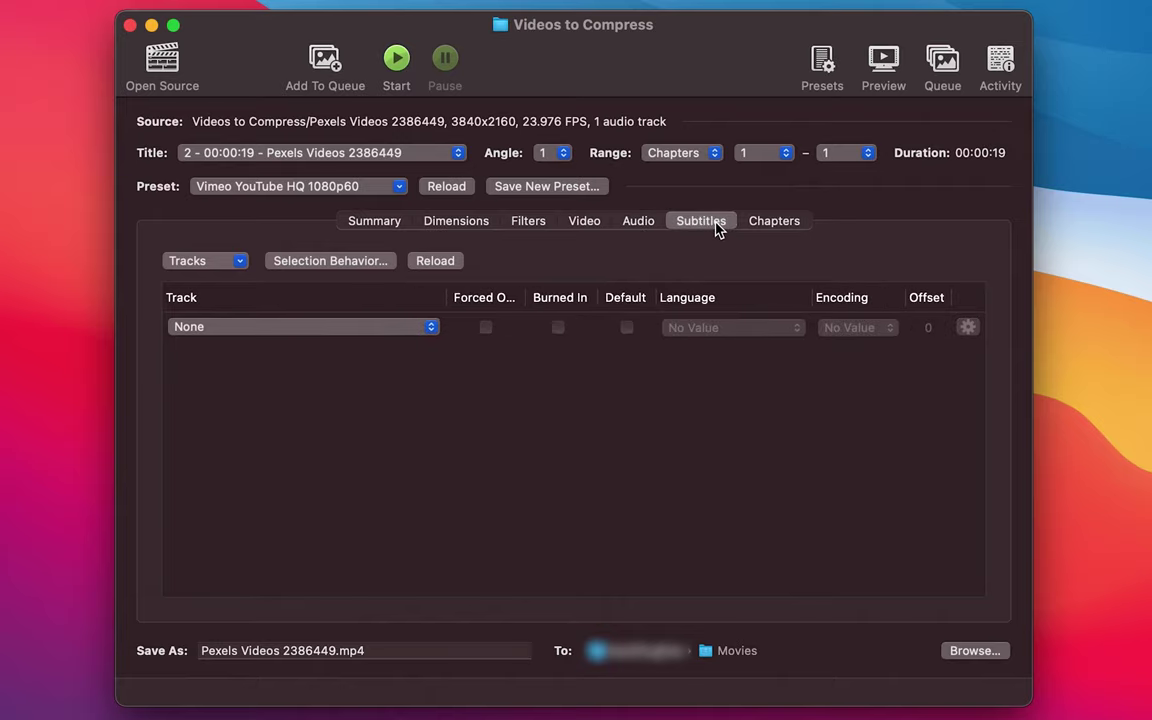
click(582, 224)
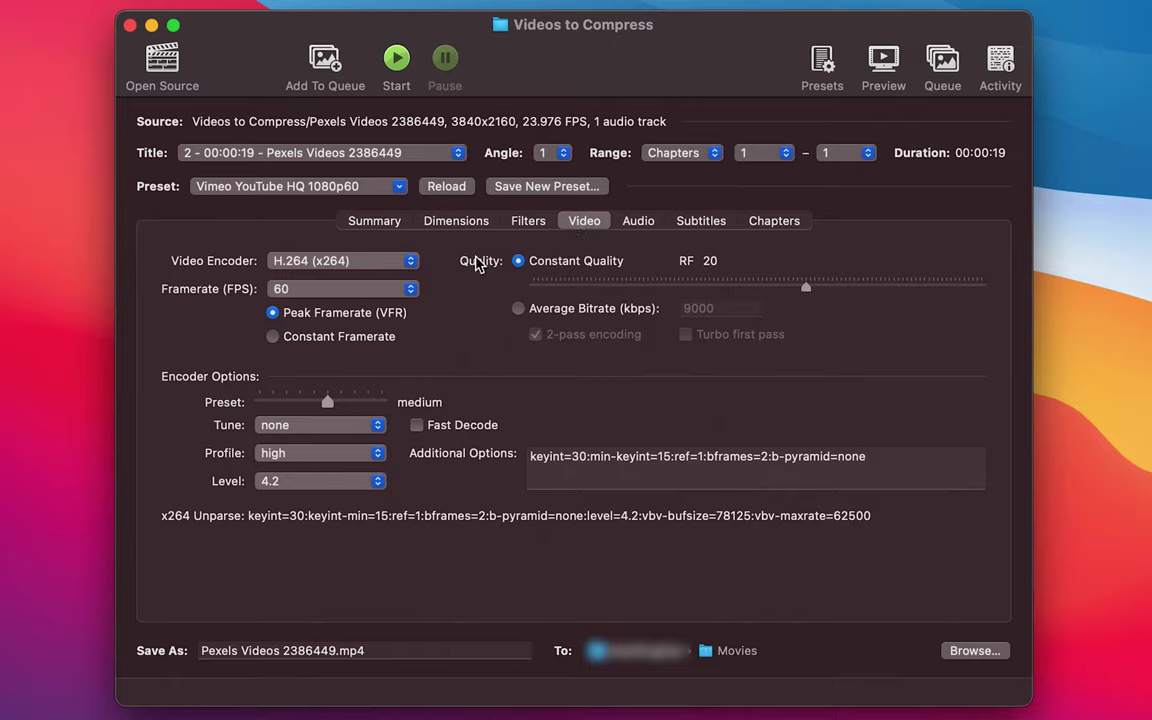
Set the video framerate to 30 FPS and go back to the Summary
click(402, 290)
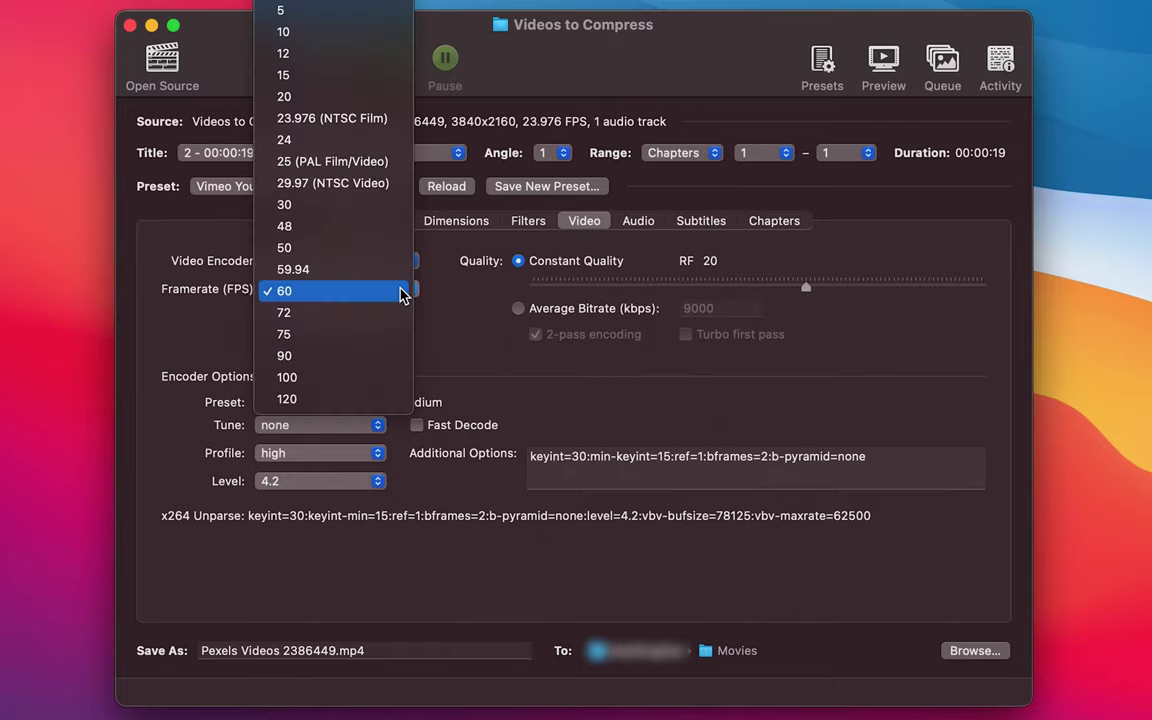
click(387, 218)
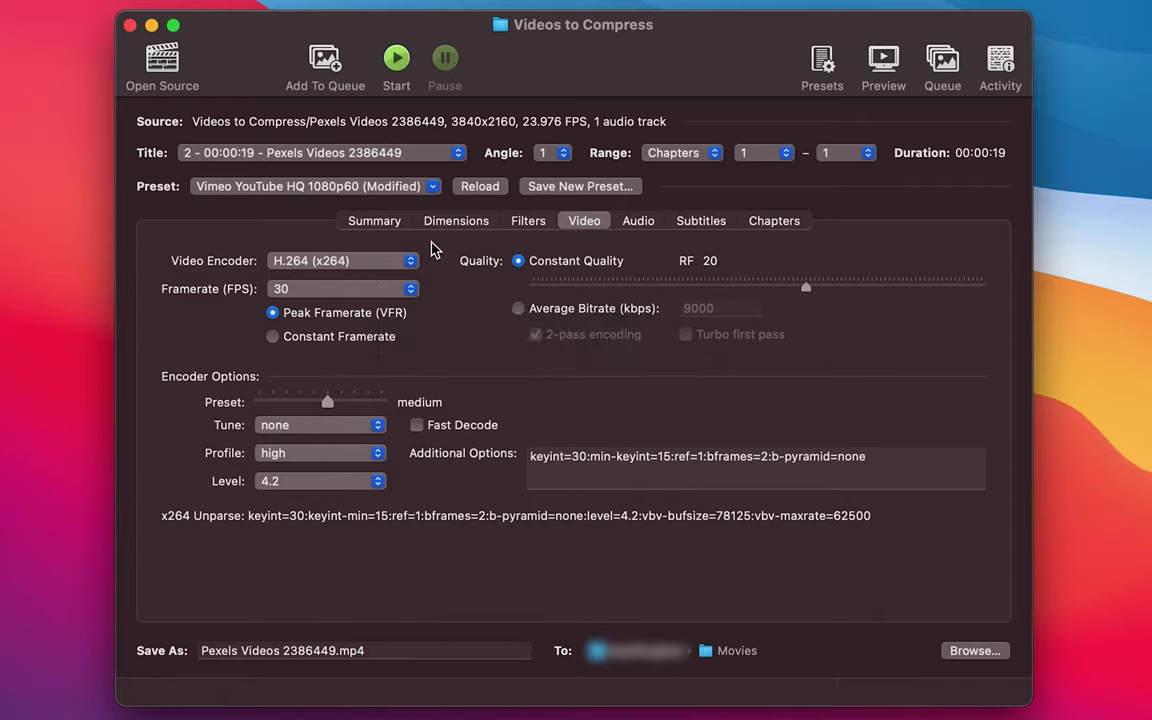
click(391, 230)
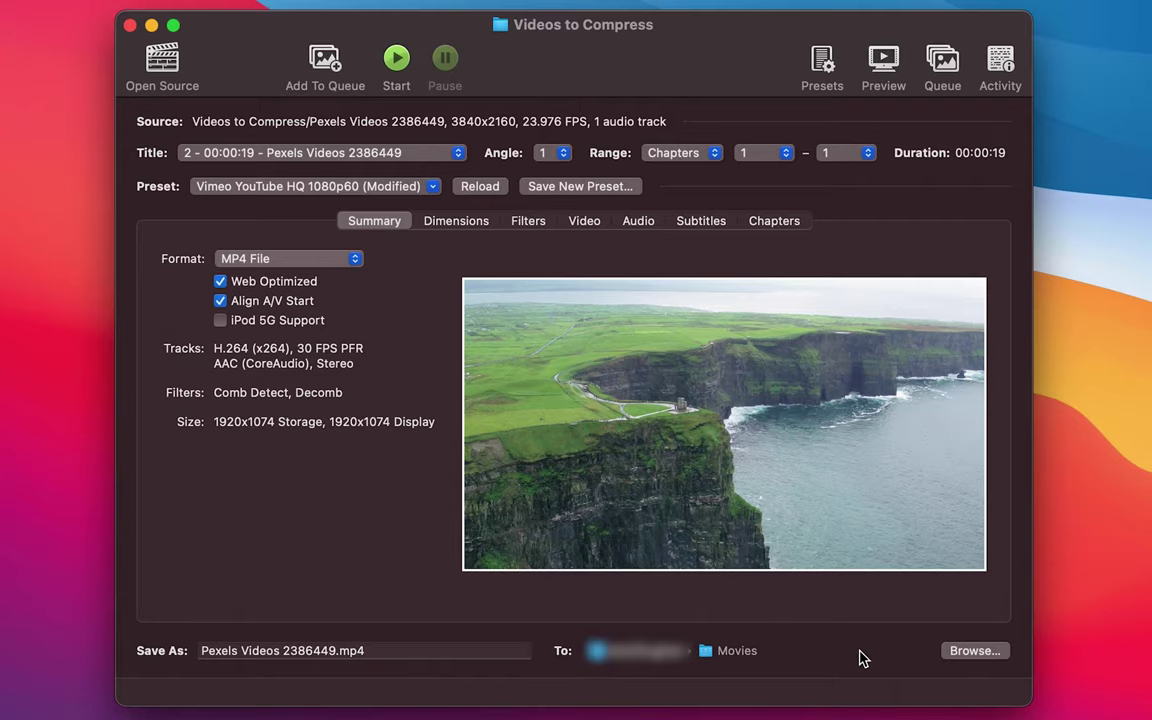
Save output to Desktop › Videos to Compress, ready to edit the name before .mp4
click(975, 651)
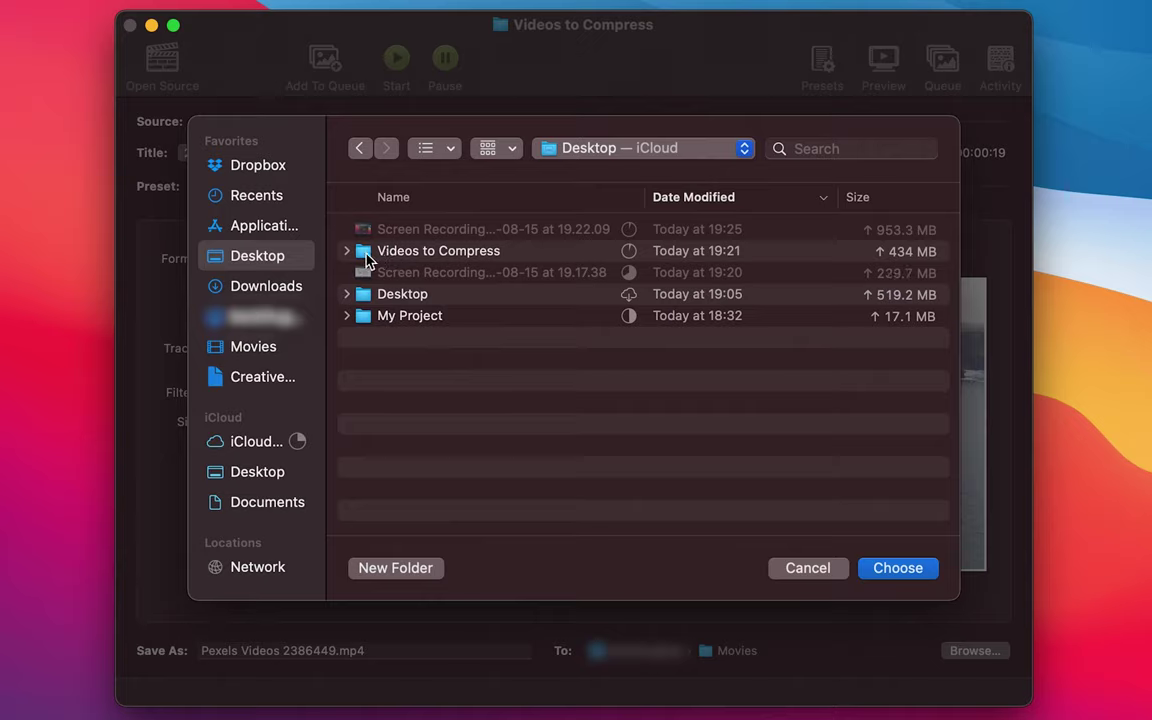
double_click(368, 259)
click(893, 575)
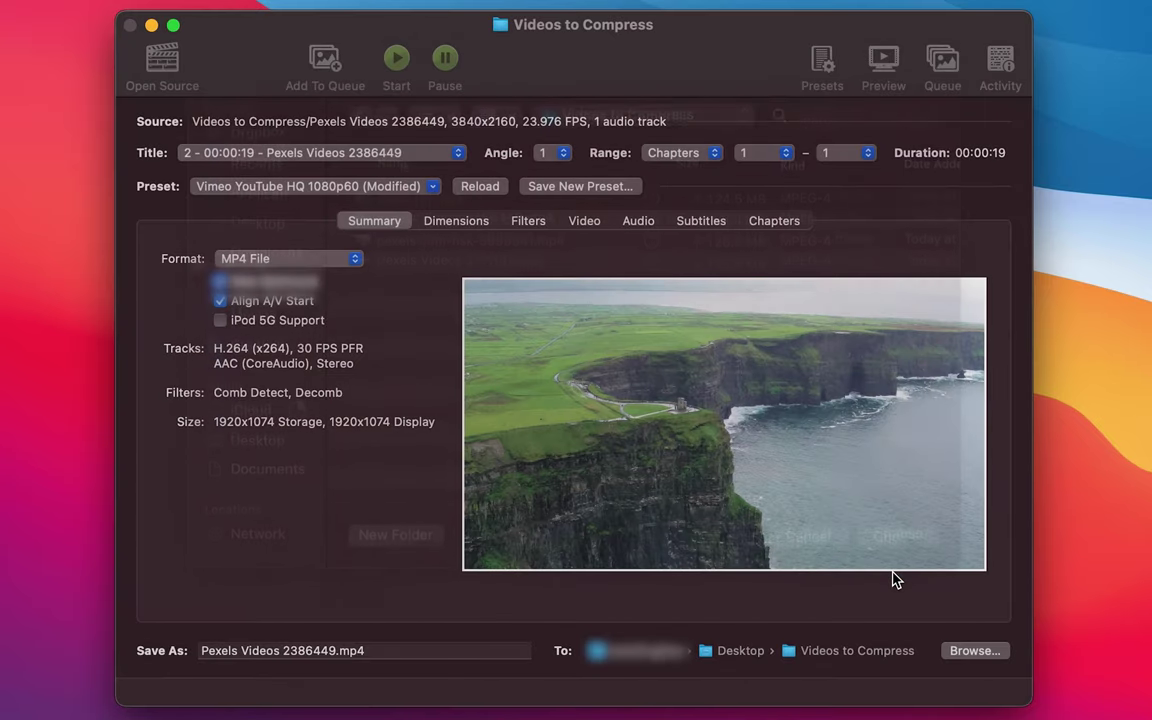
click(337, 650)
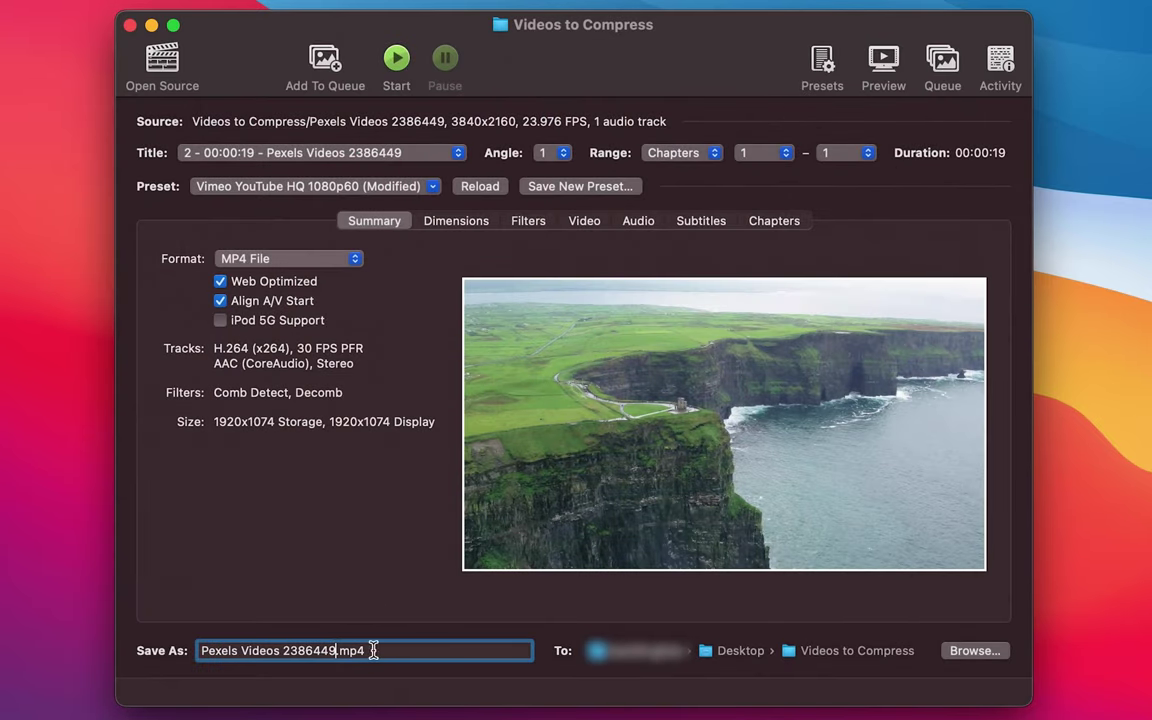
Queue Pexels Videos 2386449-hb.mp4, then start the -hb rename for title 3 (Pexels Videos 2711134)
text(-hb)
click(326, 60)
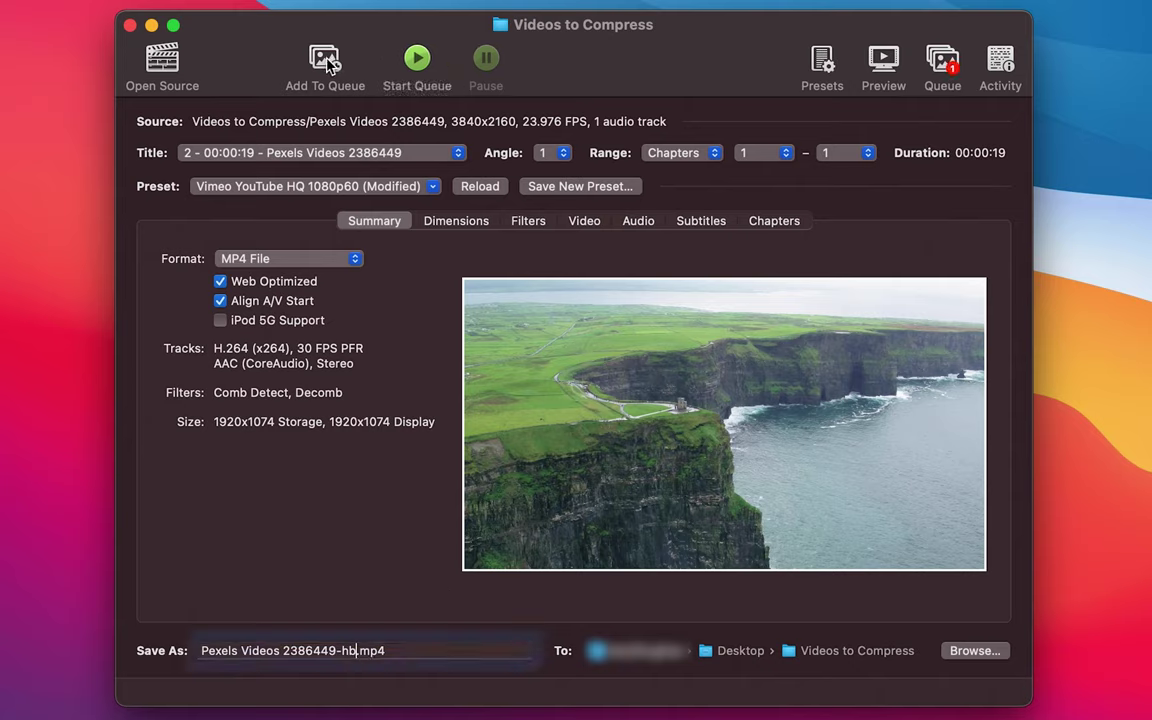
click(347, 153)
click(347, 175)
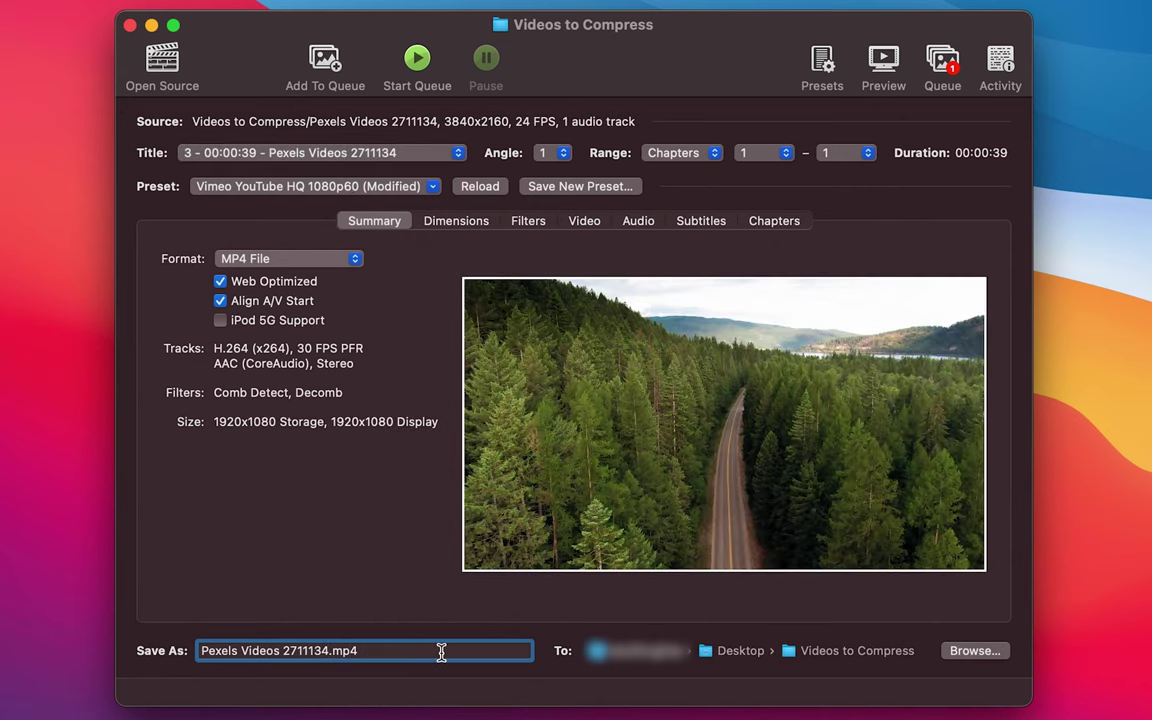
key(Left)
key(Left)
key(Left)
key(Left)
text(-)
Move through titles 4 and 5, naming video (5)'s output with the -hb suffix
click(330, 153)
click(333, 172)
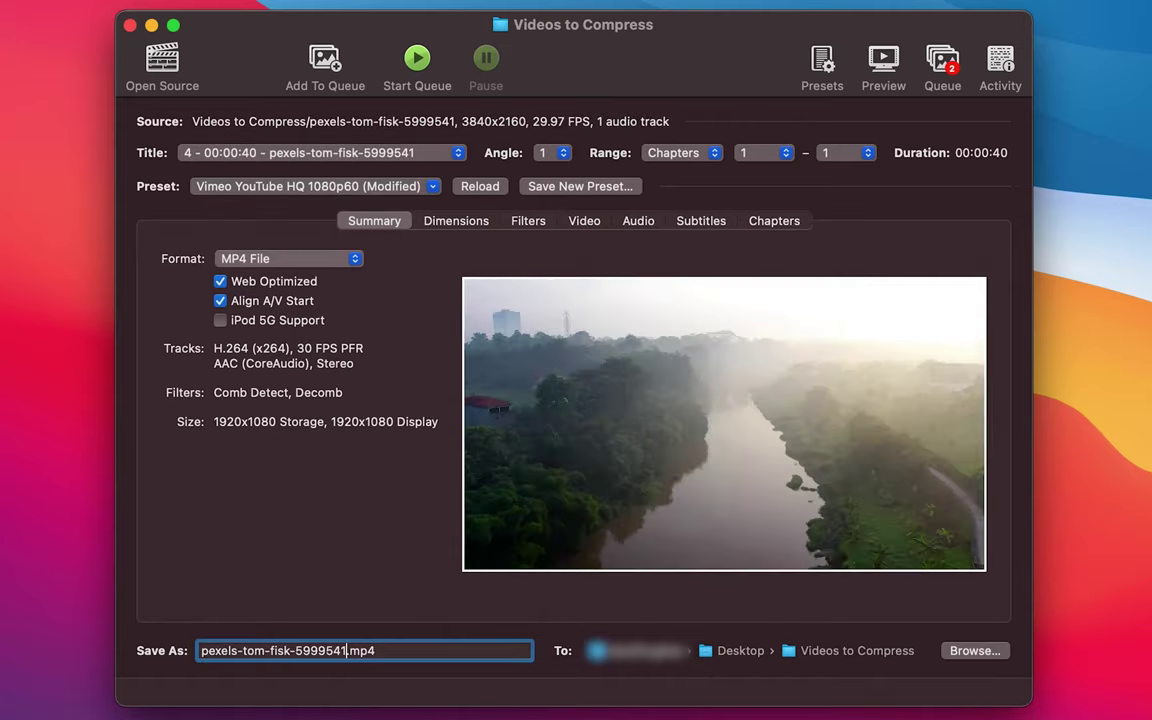
click(330, 153)
click(333, 172)
key(Left)
key(Left)
key(Left)
key(Left)
text(-hb)
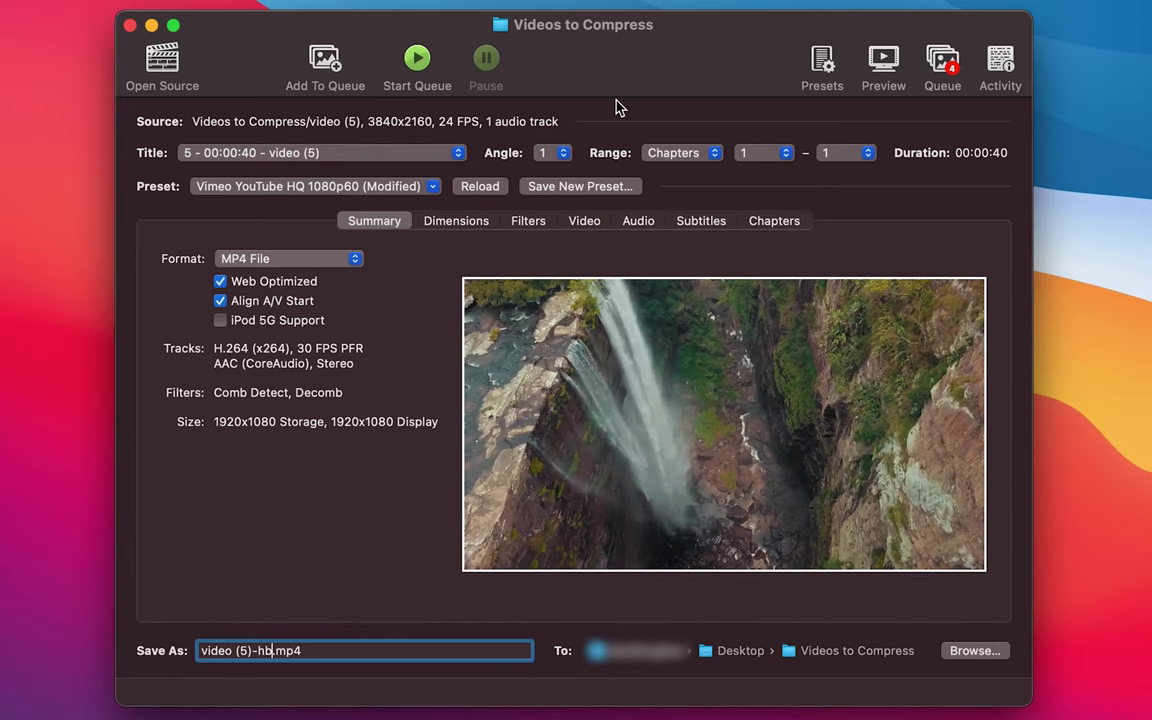
Encode all four queued -hb.mp4 jobs and follow their progress in the Queue window
click(417, 62)
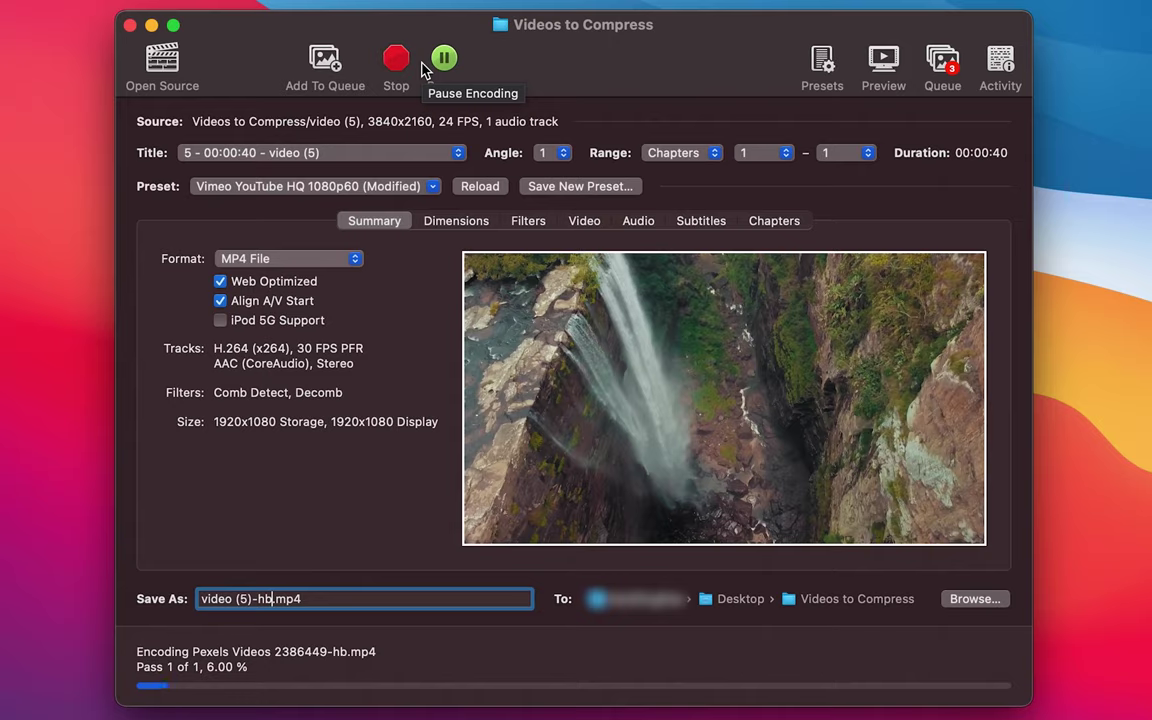
mouse_move(850, 457)
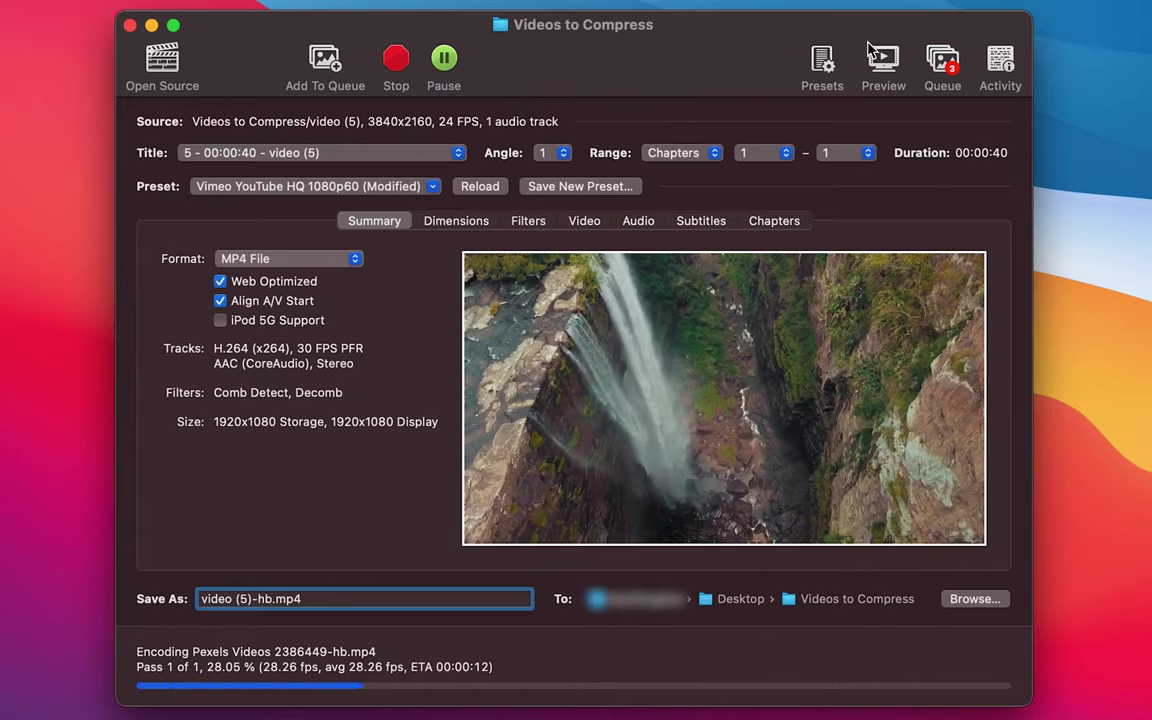
click(942, 60)
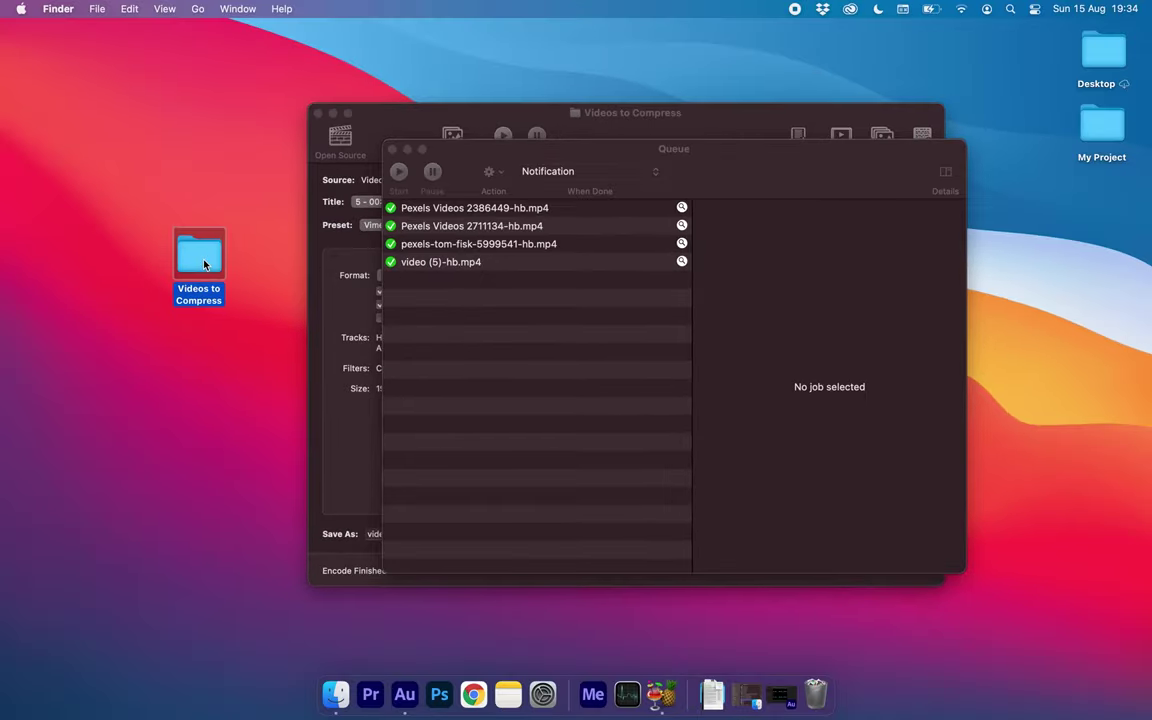
Compare file info of video (5).mp4 (124.5 MB) and video (5)-hb.mp4 (61 MB)
double_click(204, 264)
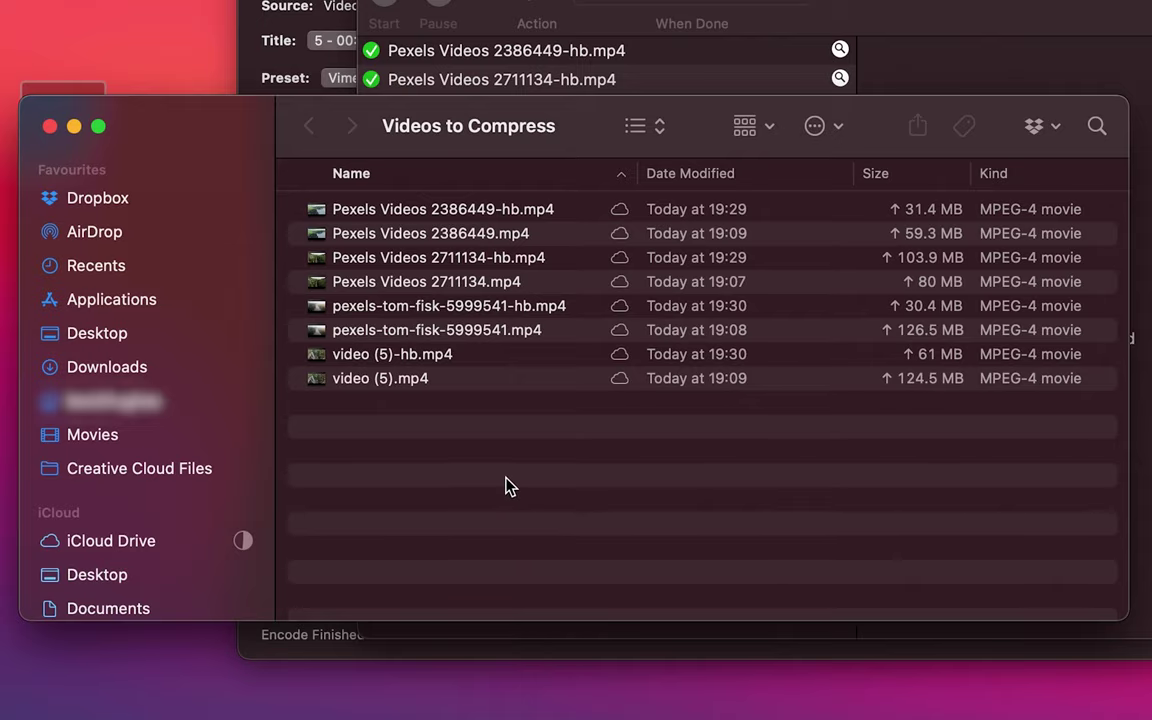
click(419, 388)
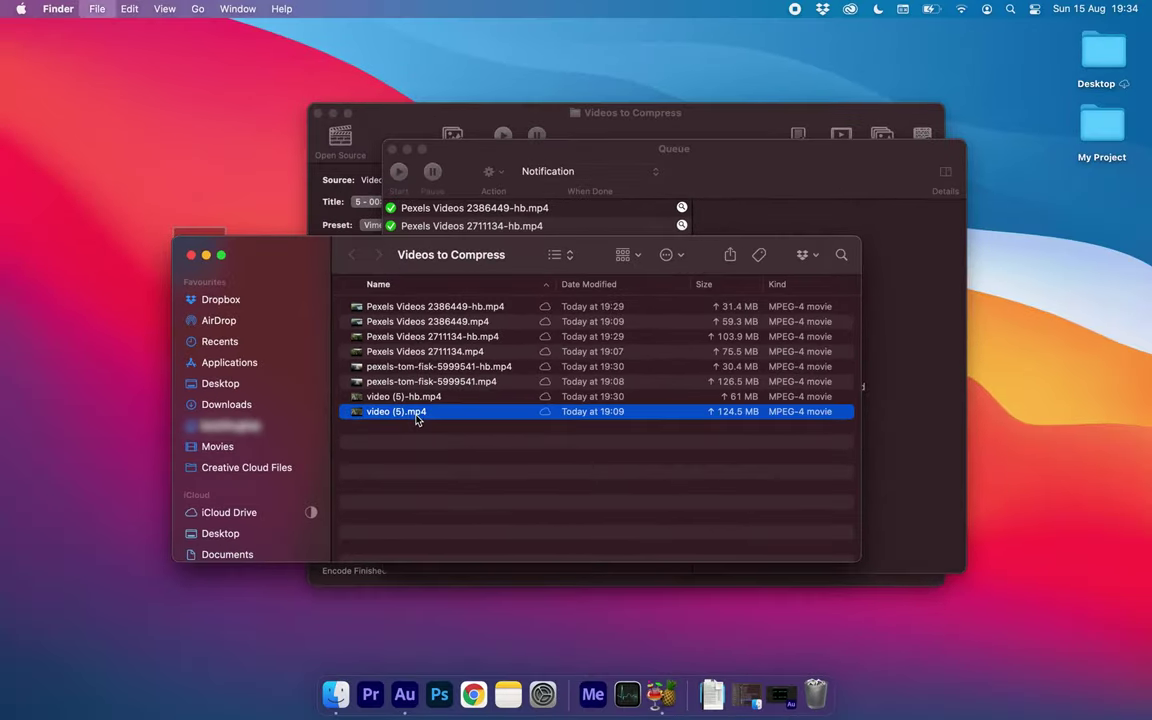
key(super+i)
click(440, 397)
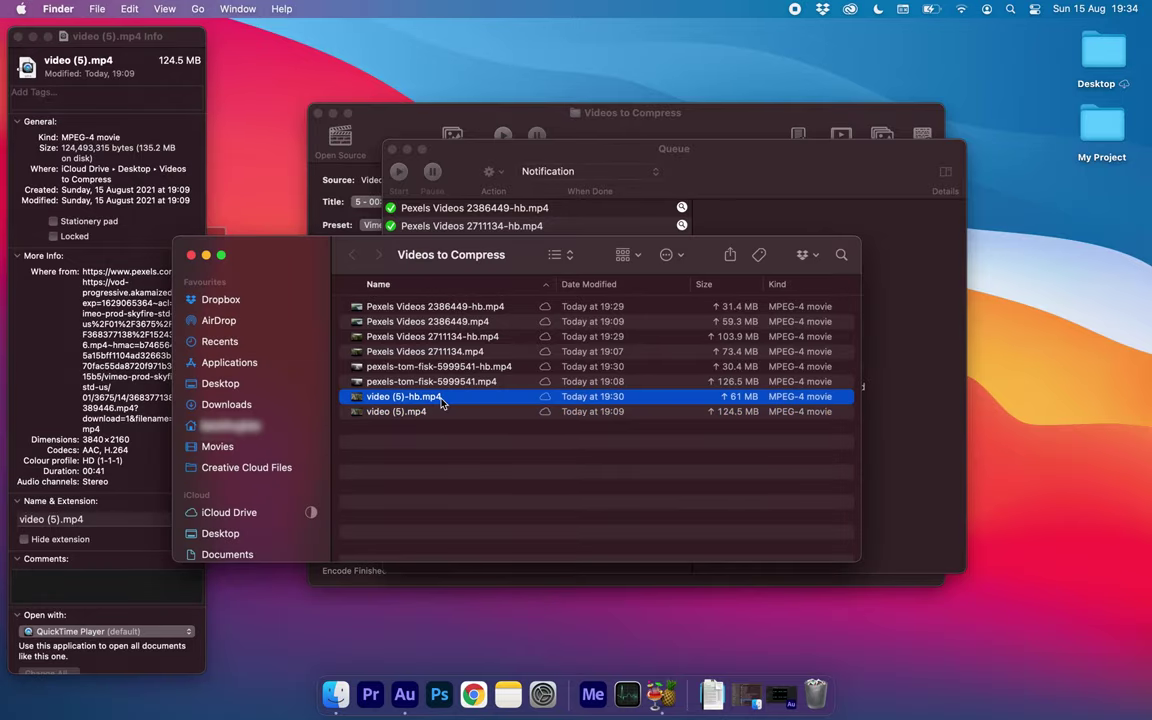
key(super+i)
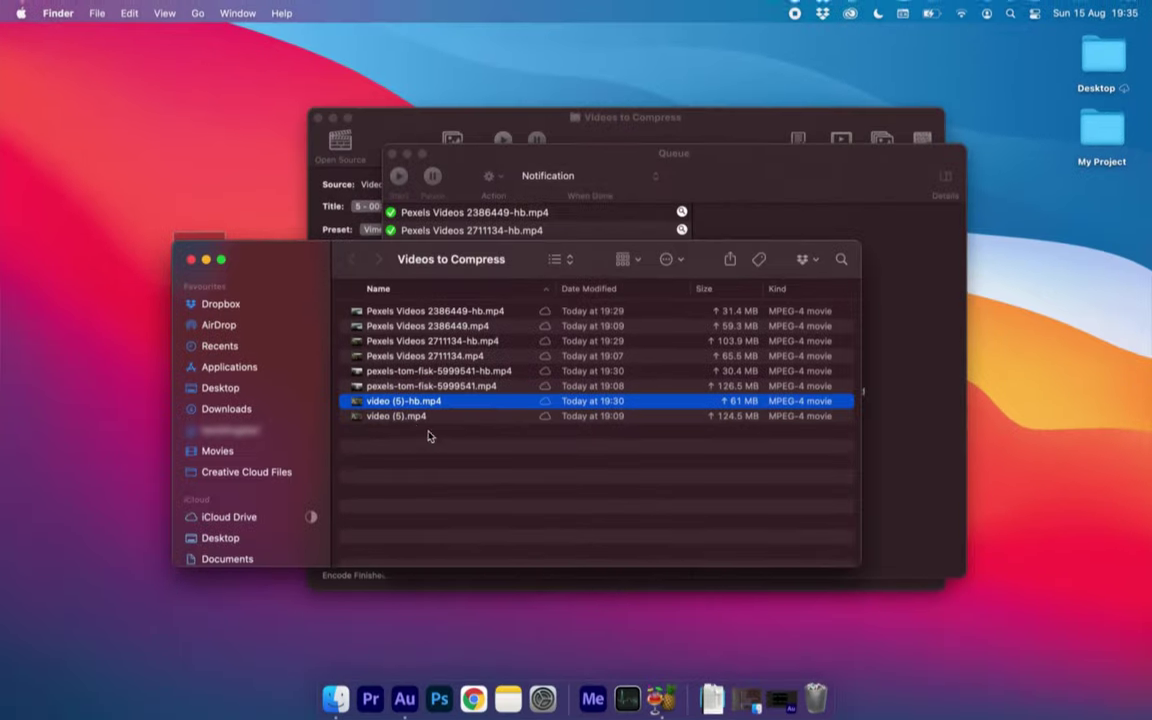
Quick Look video (5).mp4 against its -hb copy, then preview pexels-tom-fisk-5999541.mp4
click(410, 412)
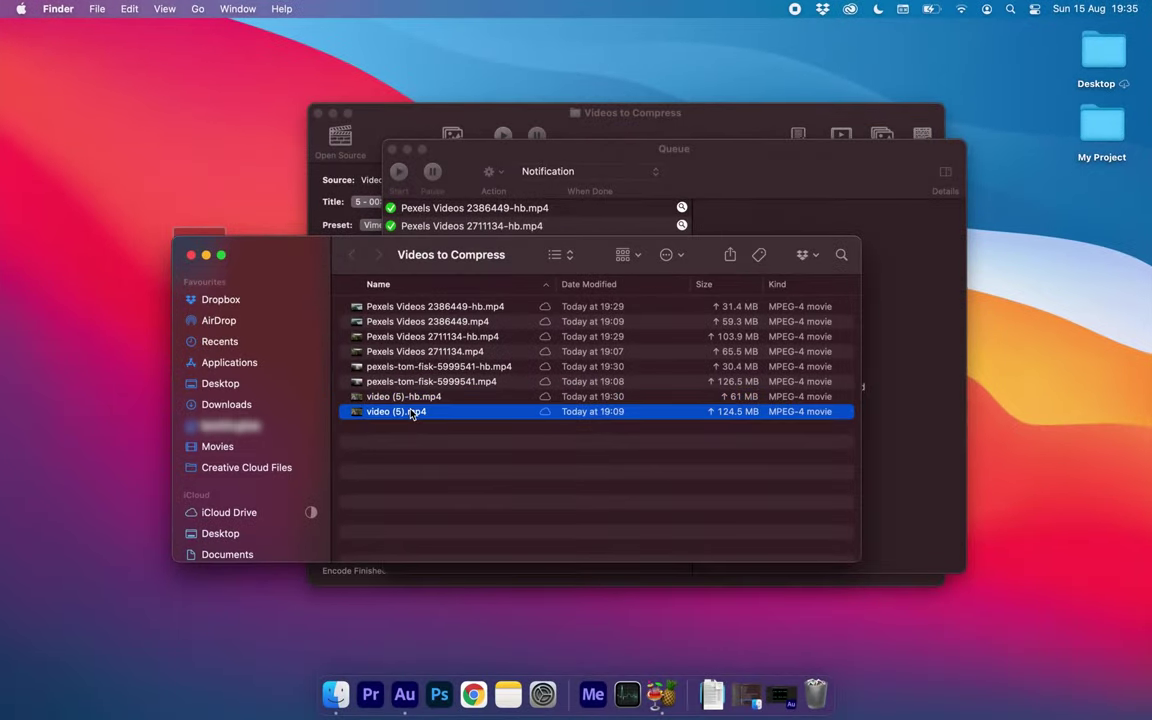
key(space)
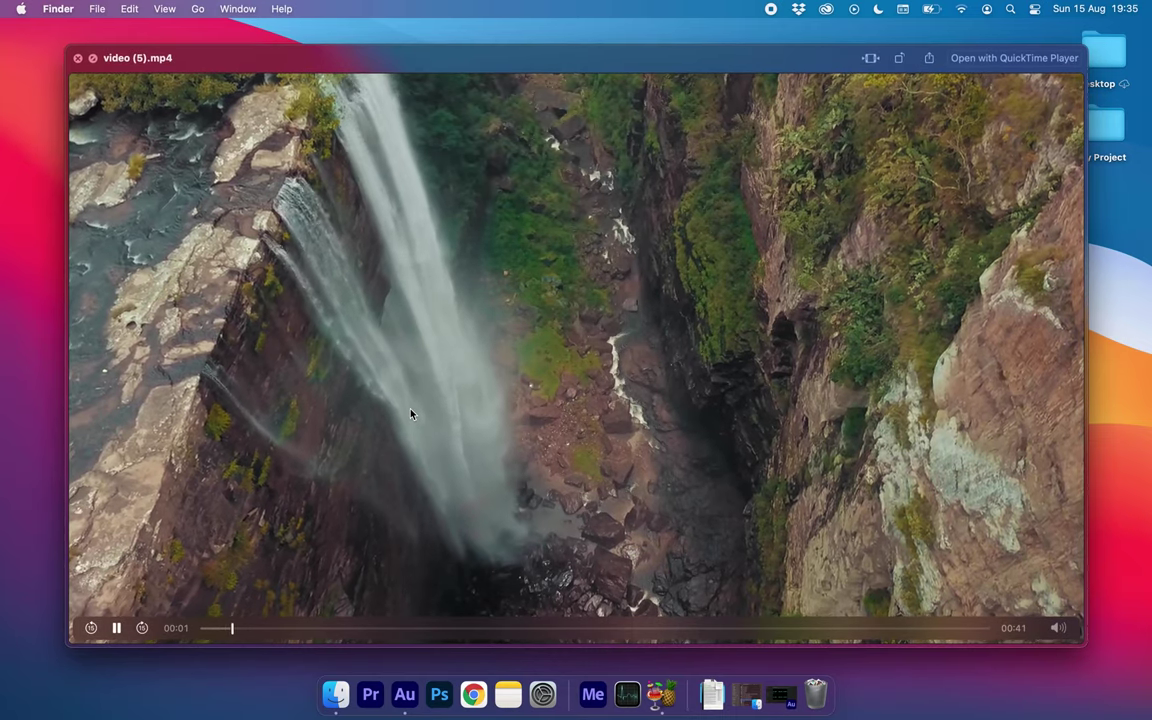
key(Up)
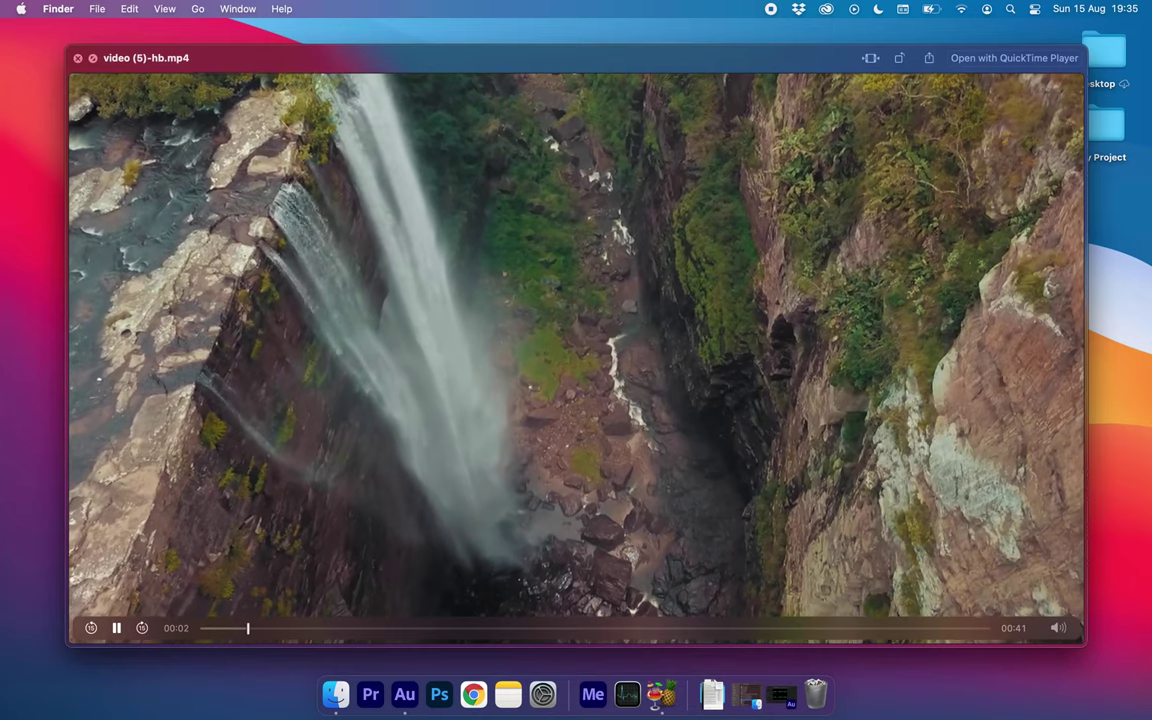
key(Down)
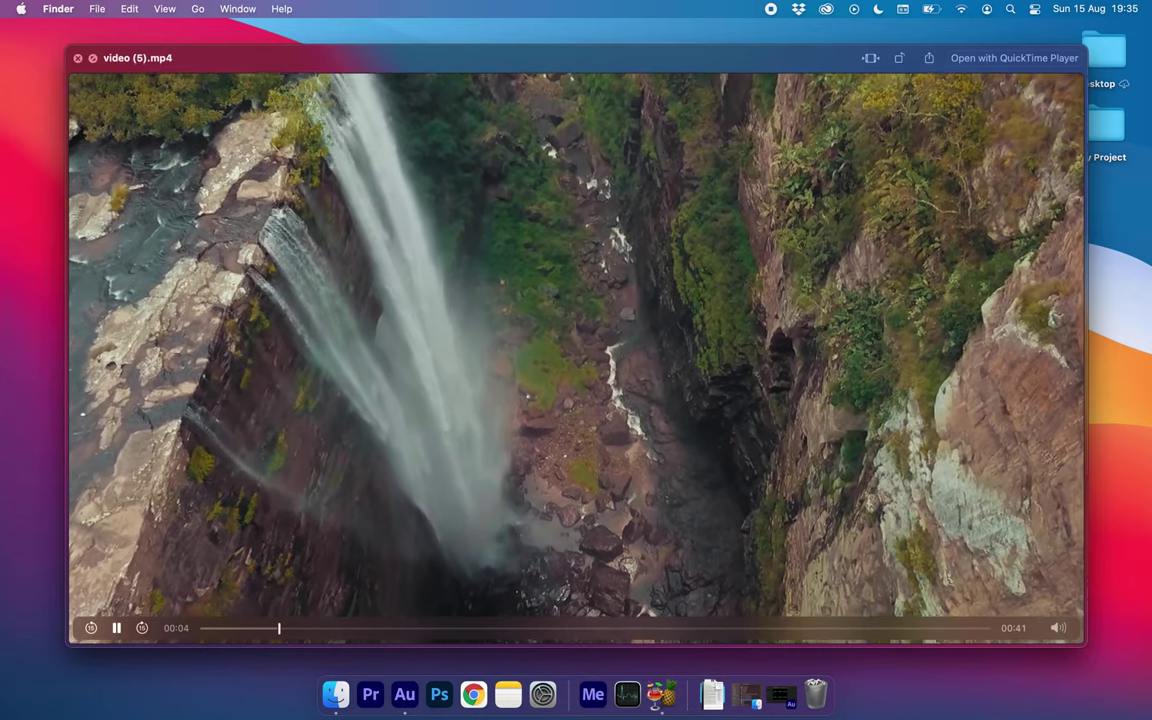
key(Up)
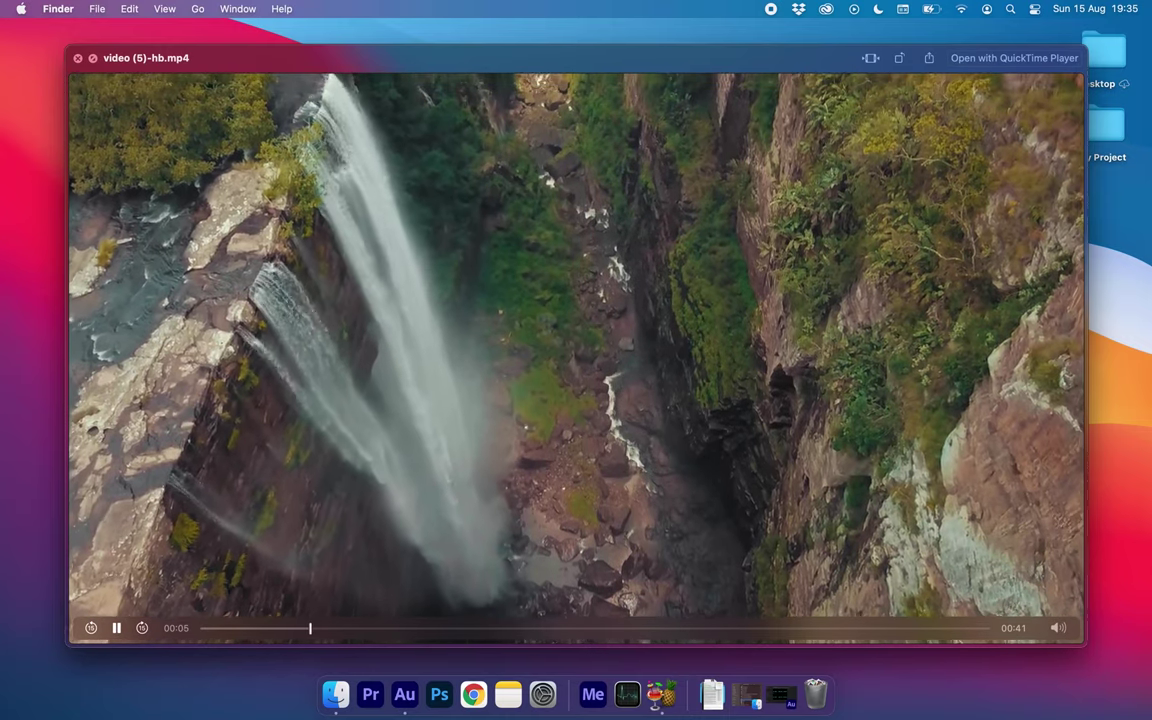
key(Down)
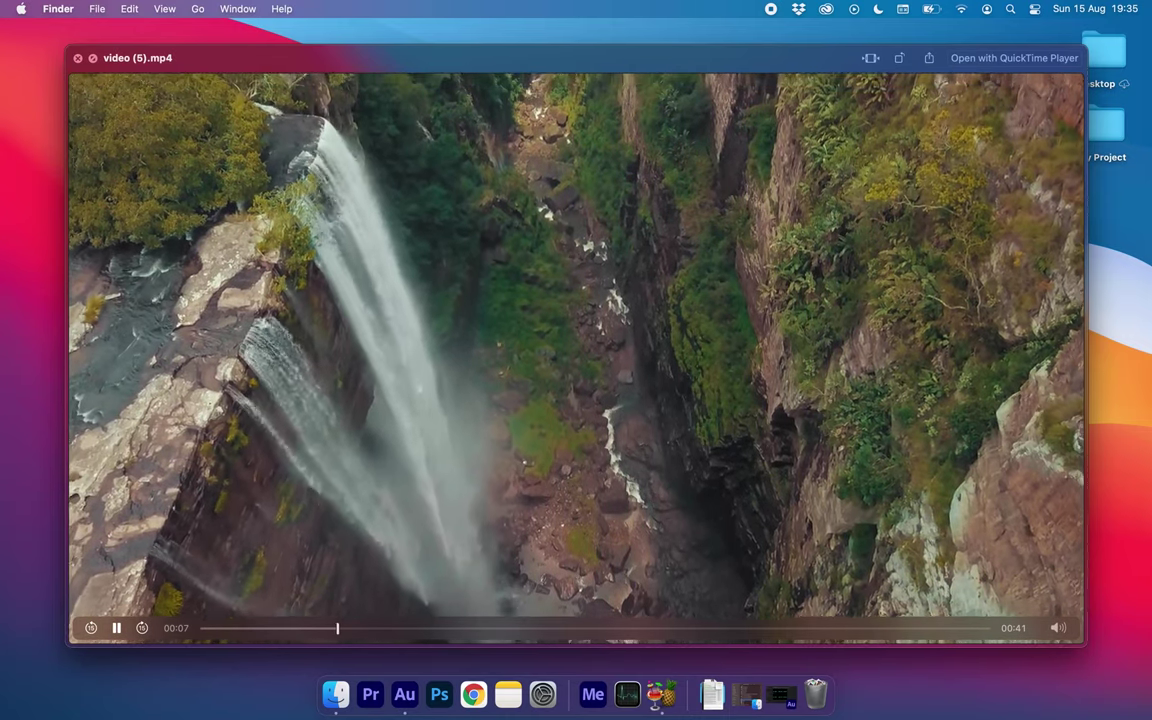
key(Up)
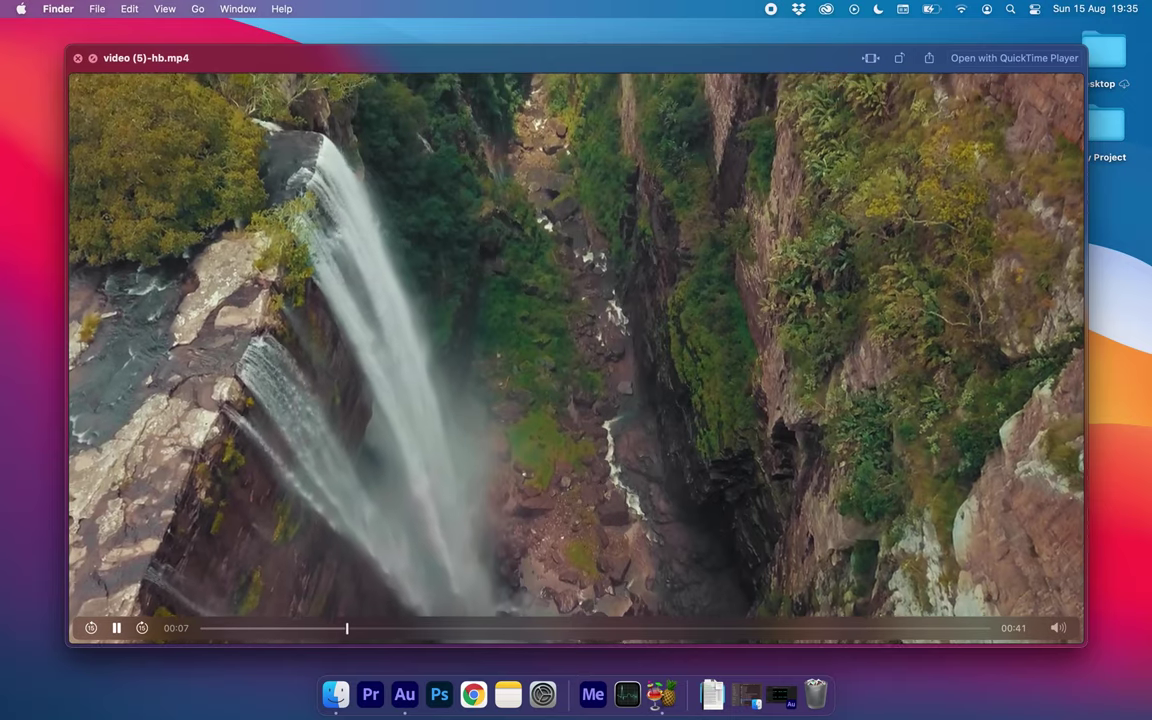
key(Up)
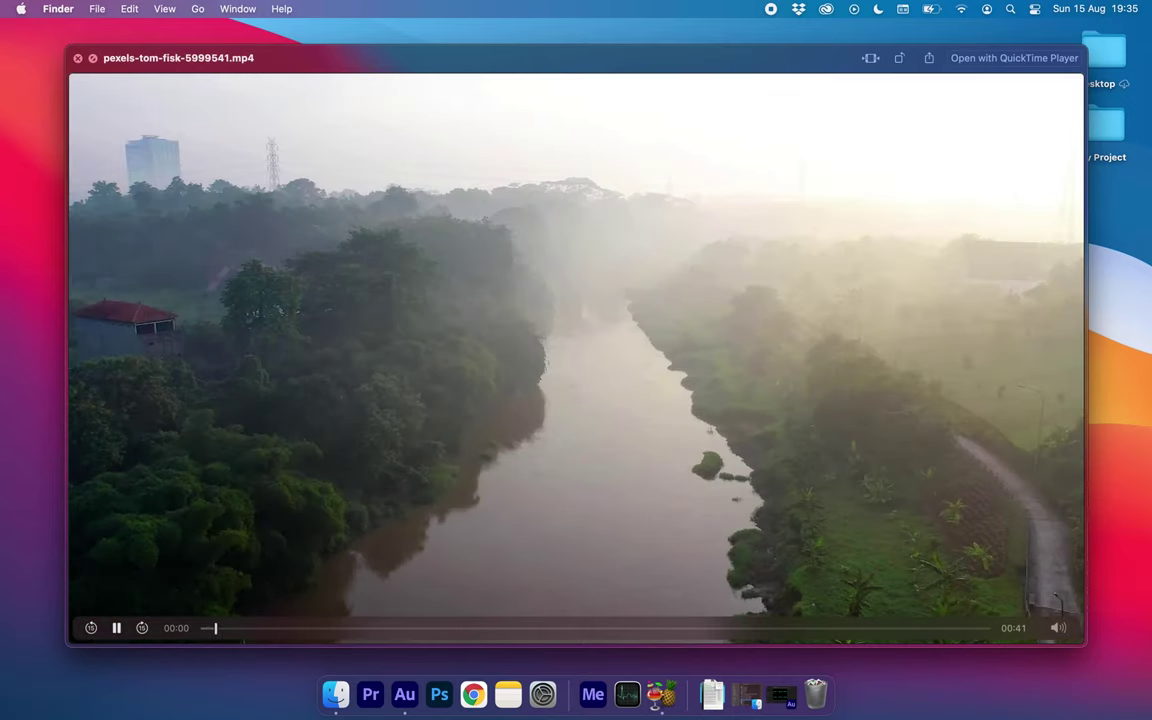